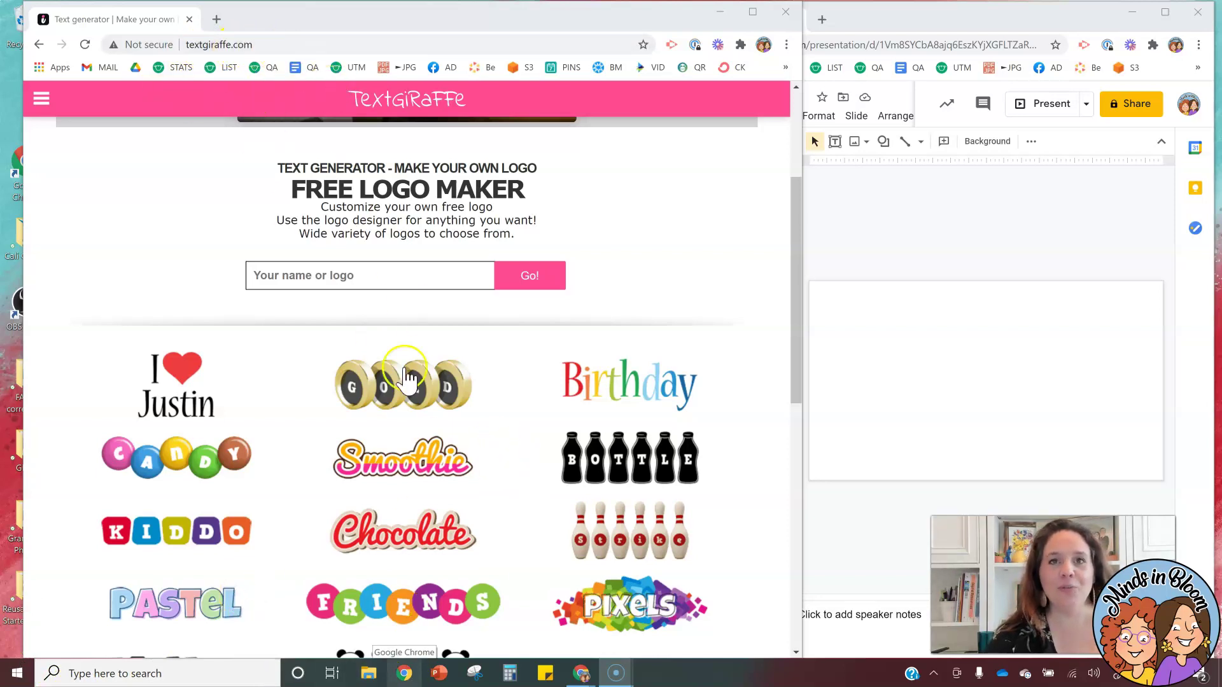
Step: Choose the Pixels logo style and generate a logo with the text "Minds in Bloom"
scroll(411, 398, "down", 2)
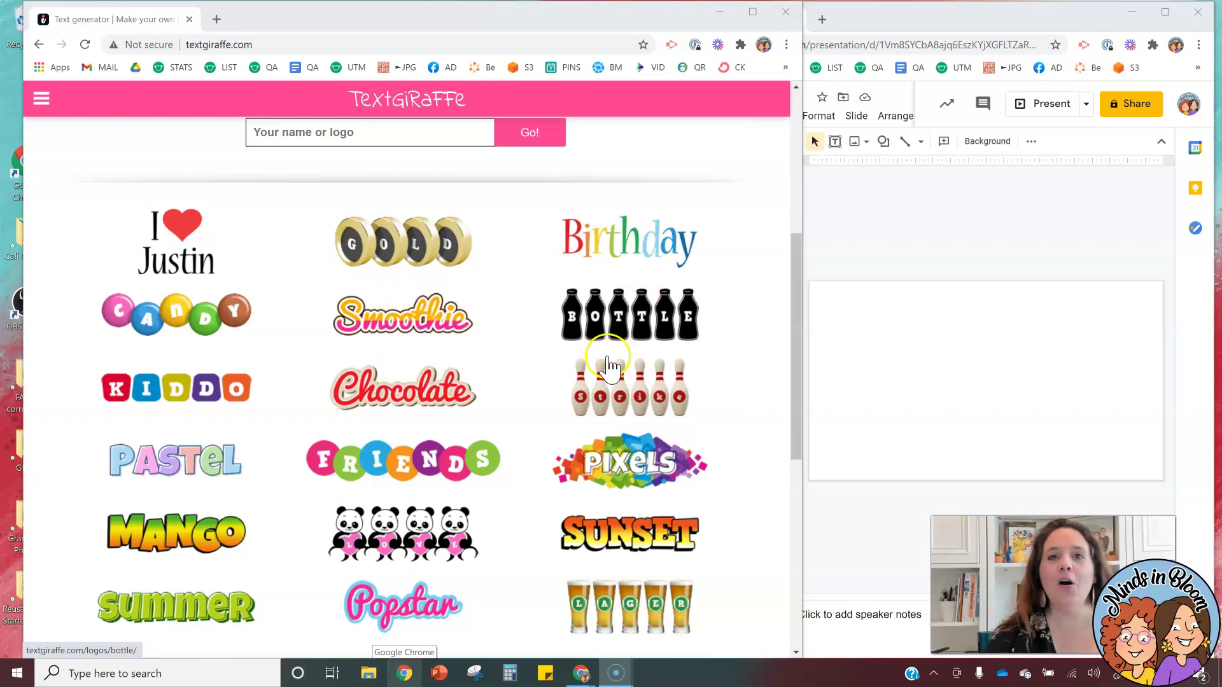
scroll(361, 363, "down", 1)
scroll(365, 385, "up", 1)
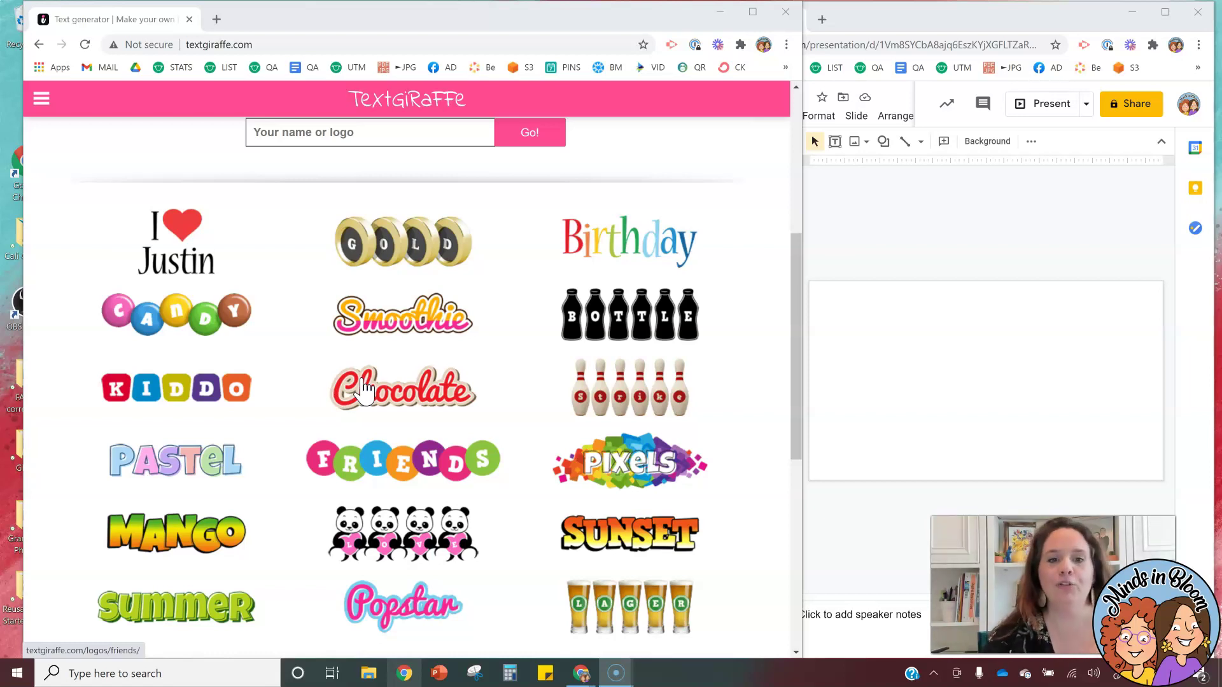
left_click(619, 470)
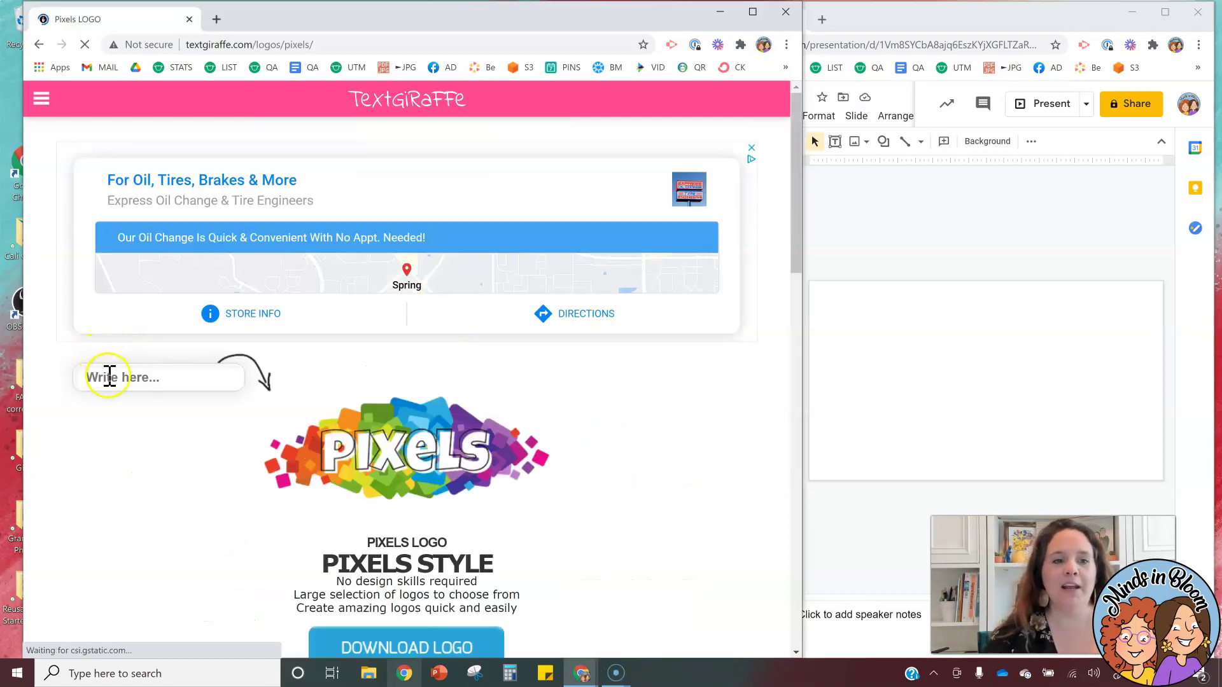
left_click(109, 376)
type("Minds")
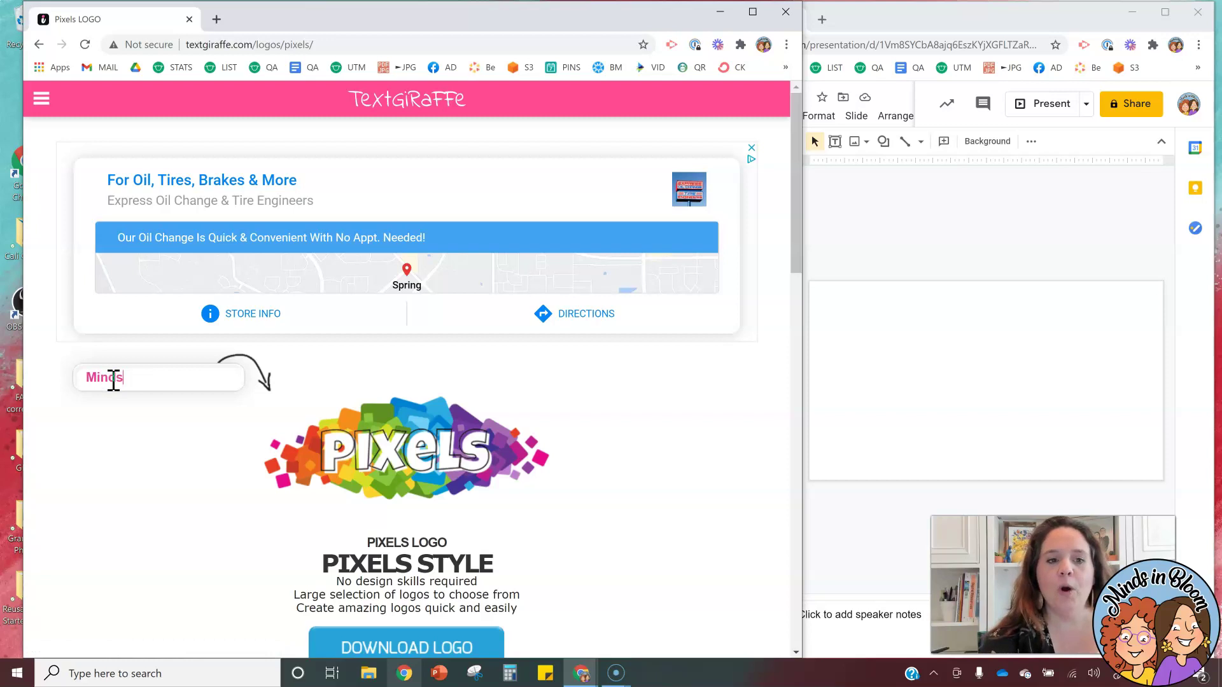
type(" in Bloom")
key("Return")
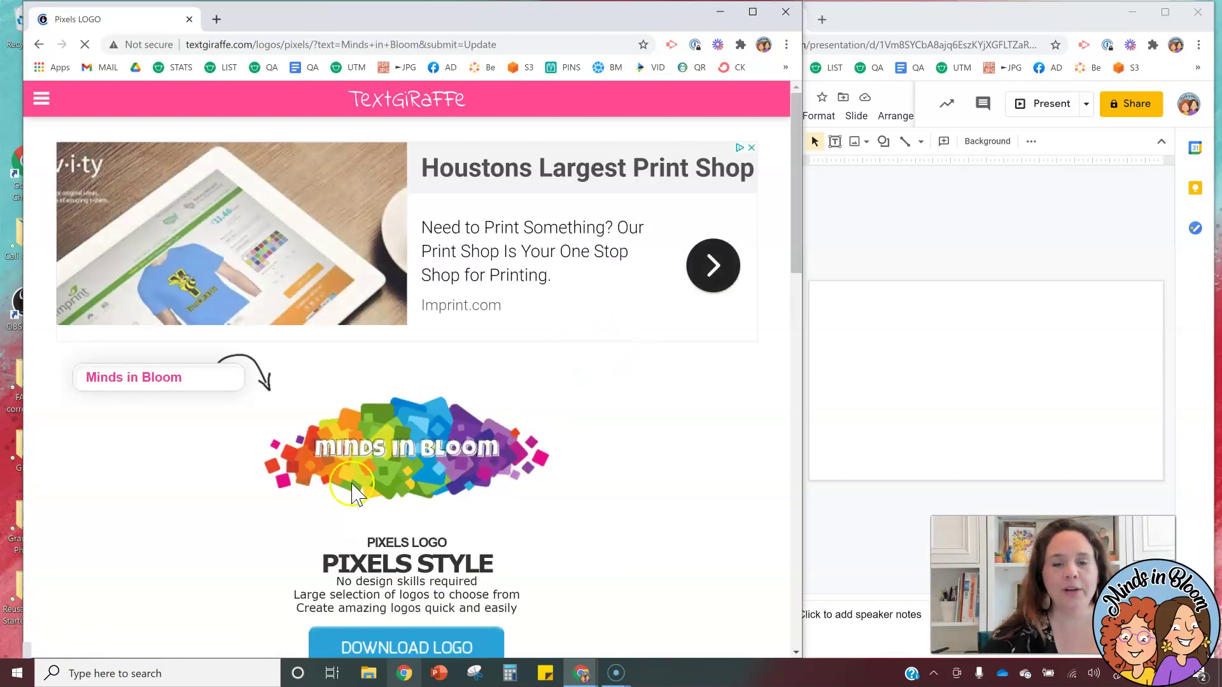
Step: Copy the generated Minds in Bloom logo image and add it to the blank first slide in Google Slides
right_click(448, 489)
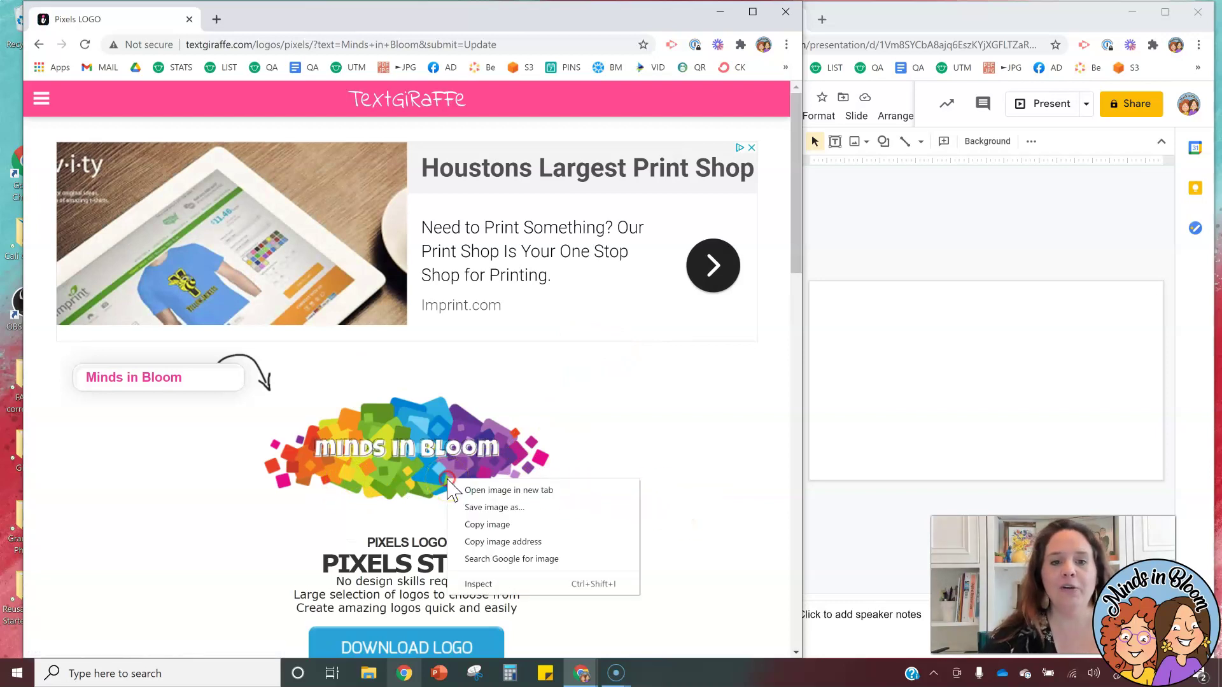
left_click(477, 527)
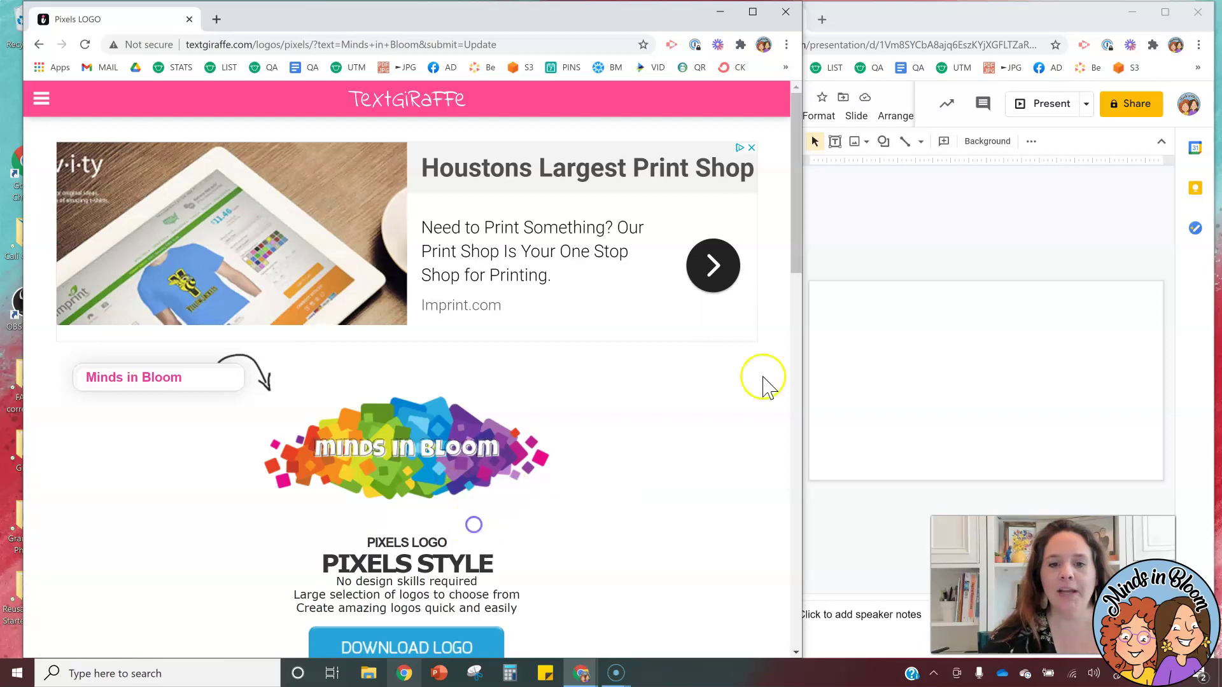
left_click(899, 360)
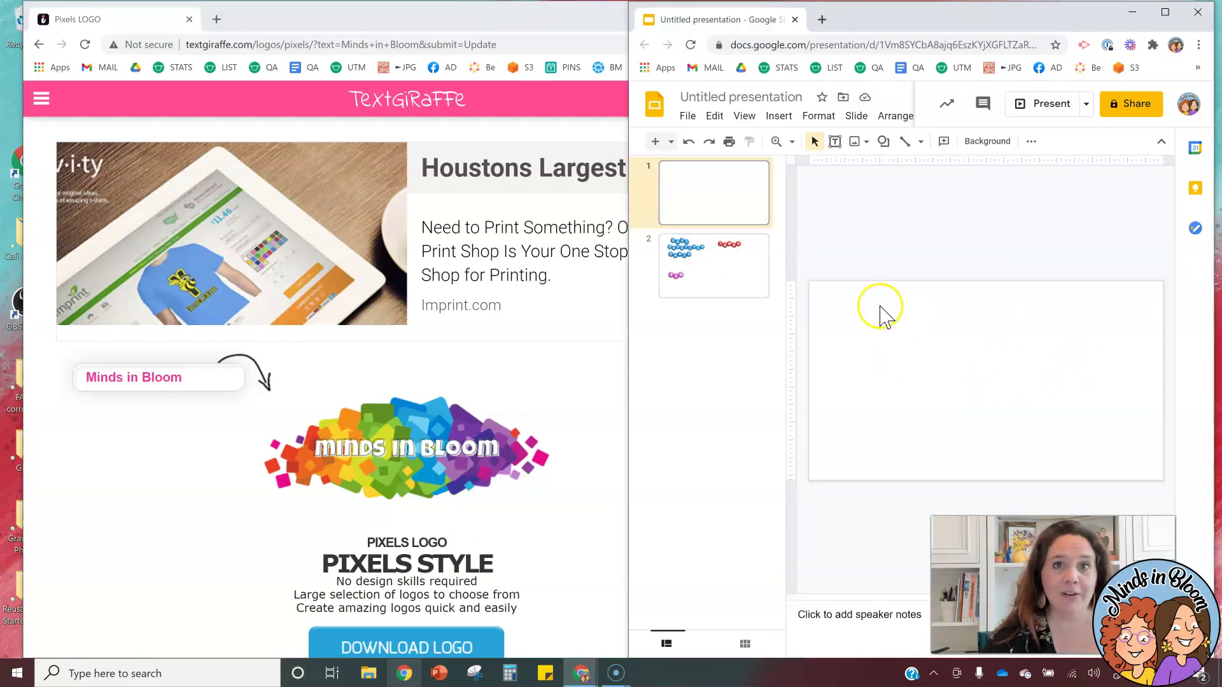
left_click_drag(407, 428, 917, 346)
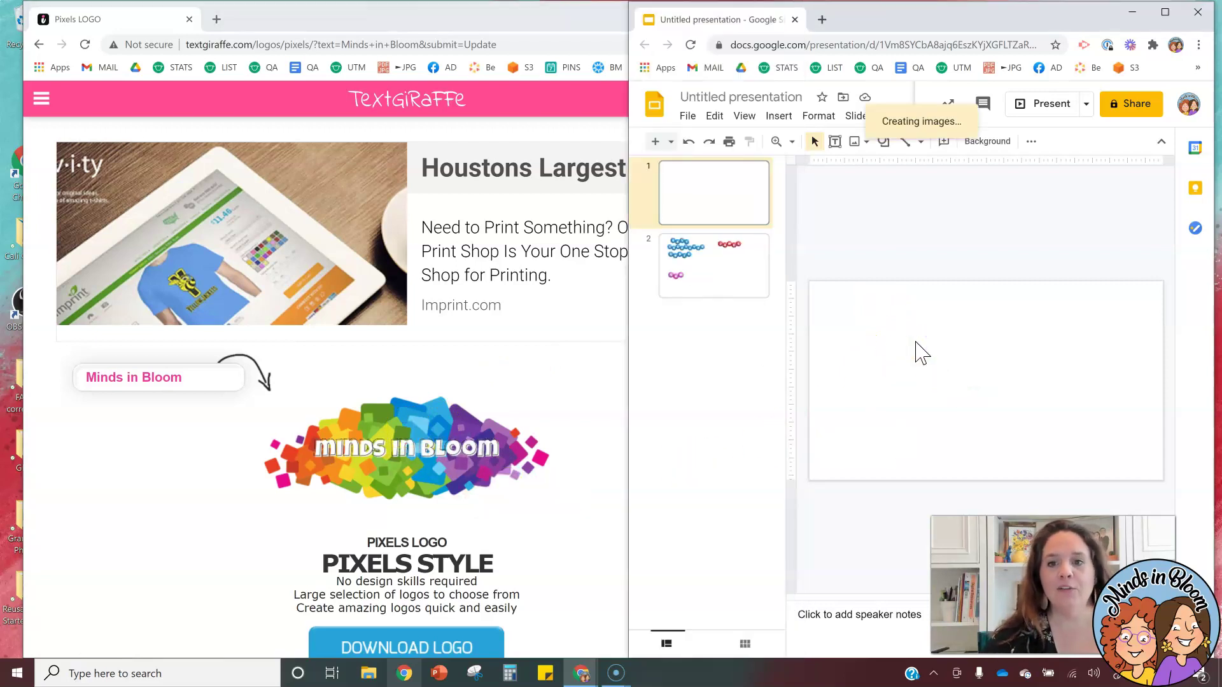
Step: Shrink the Minds in Bloom logo slightly and place it centred along the upper edge of the slide
left_click_drag(989, 380, 1004, 319)
left_click_drag(1071, 355, 1053, 328)
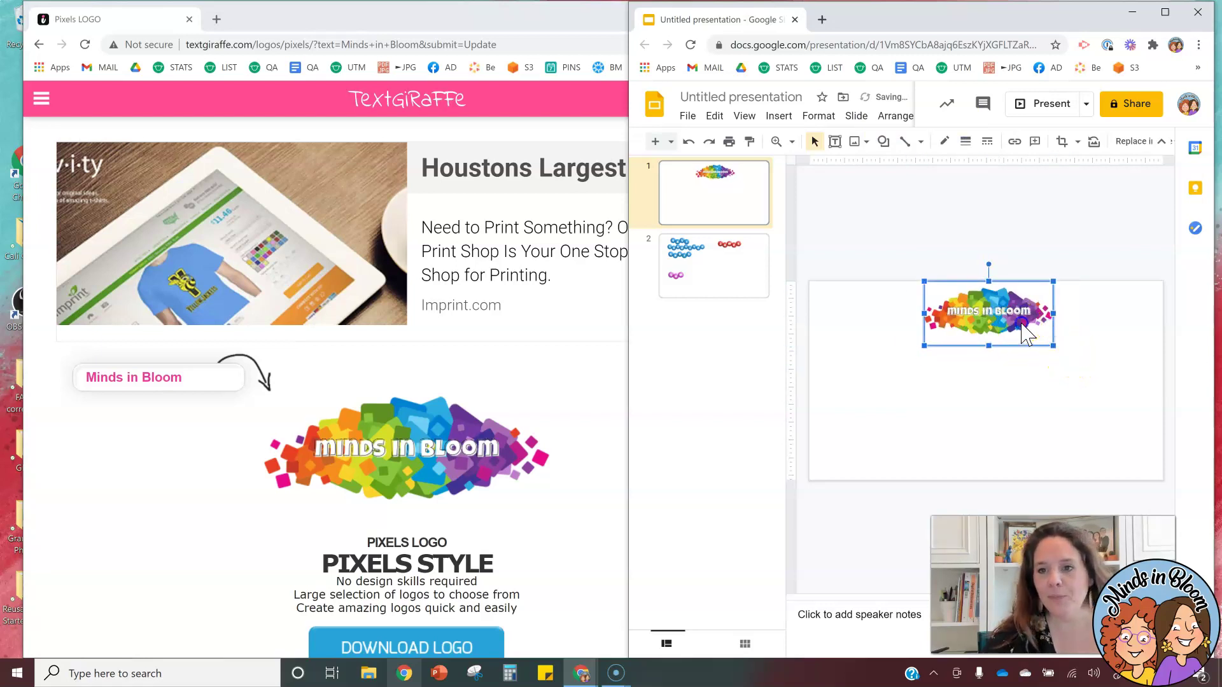
left_click(1066, 366)
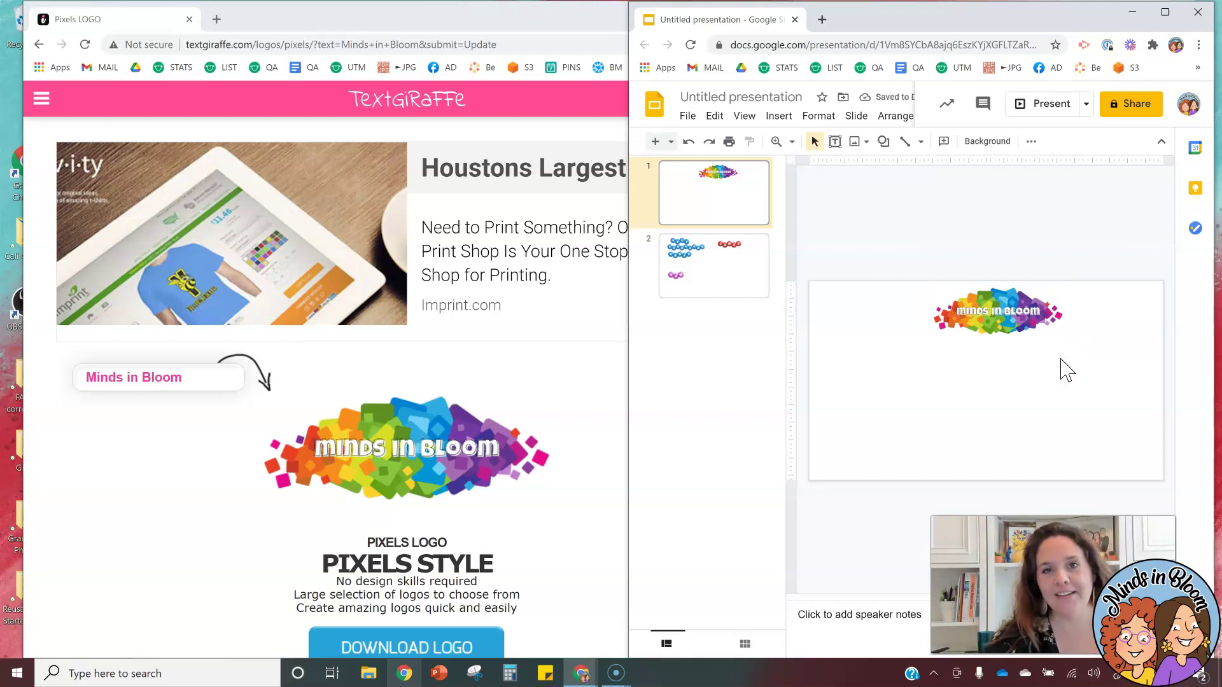
Step: On the second slide, nudge the middle blue name logo slightly down between the other two, working in a temporarily maximized window
left_click(711, 275)
left_click(1061, 405)
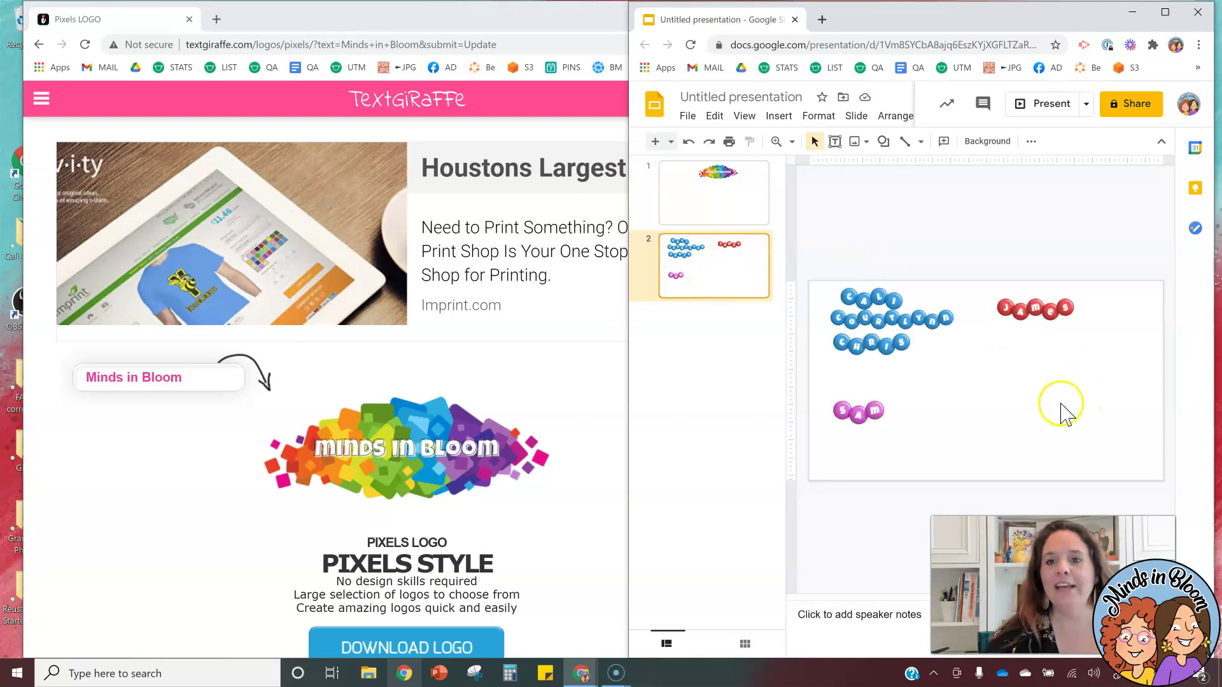
left_click(1165, 12)
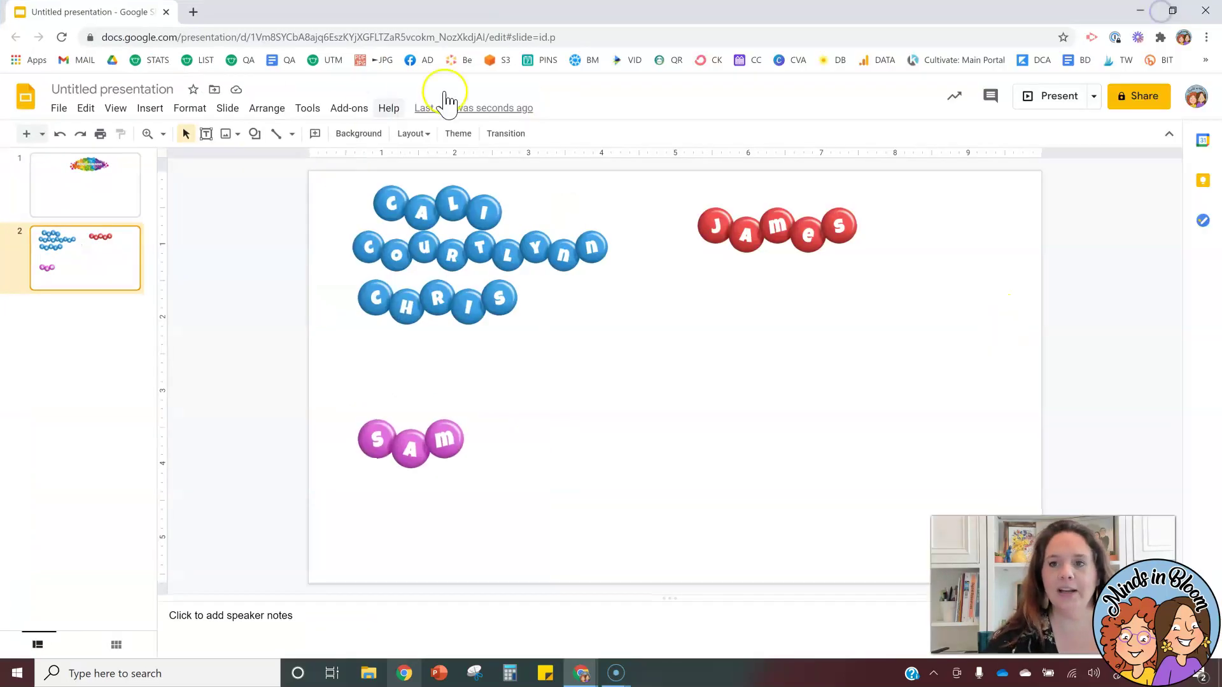
left_click(458, 258)
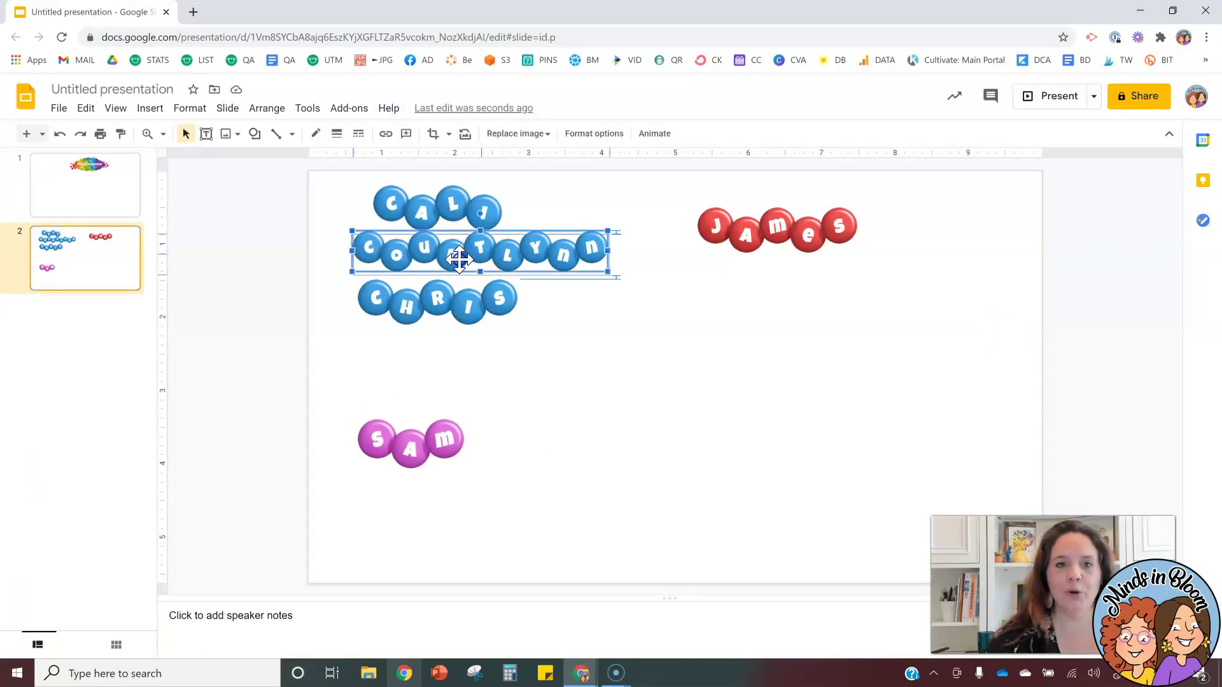
left_click_drag(459, 259, 459, 260)
left_click(468, 306)
left_click(622, 343)
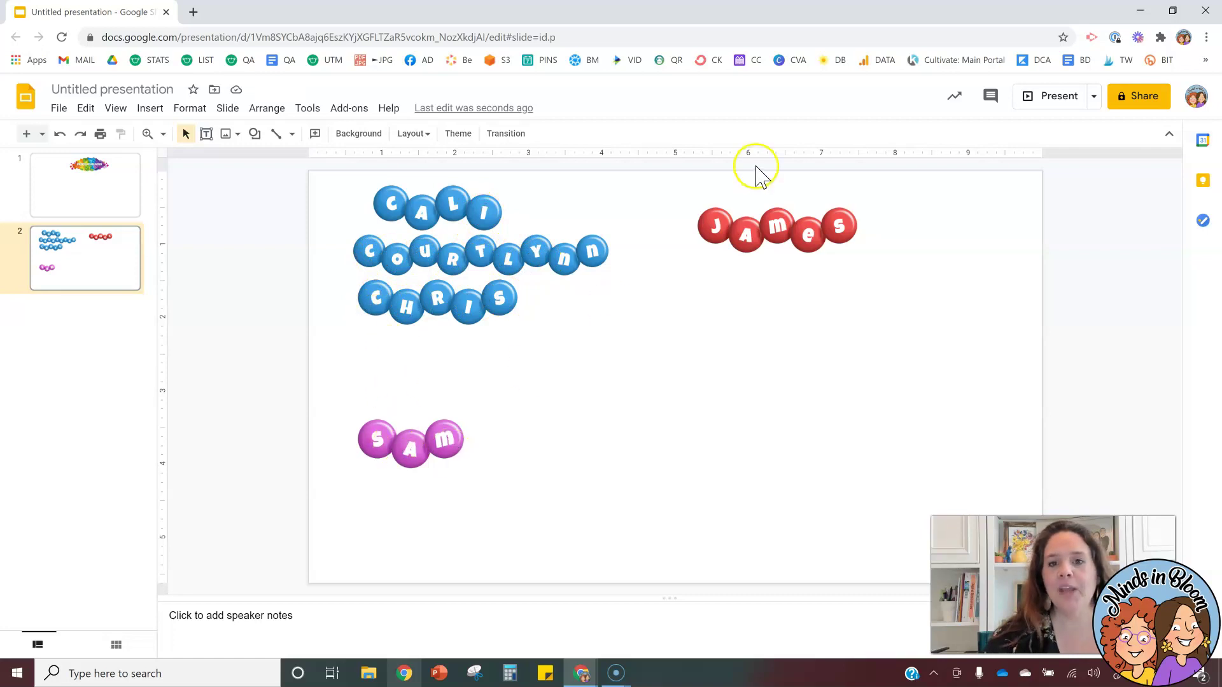
left_click(1173, 10)
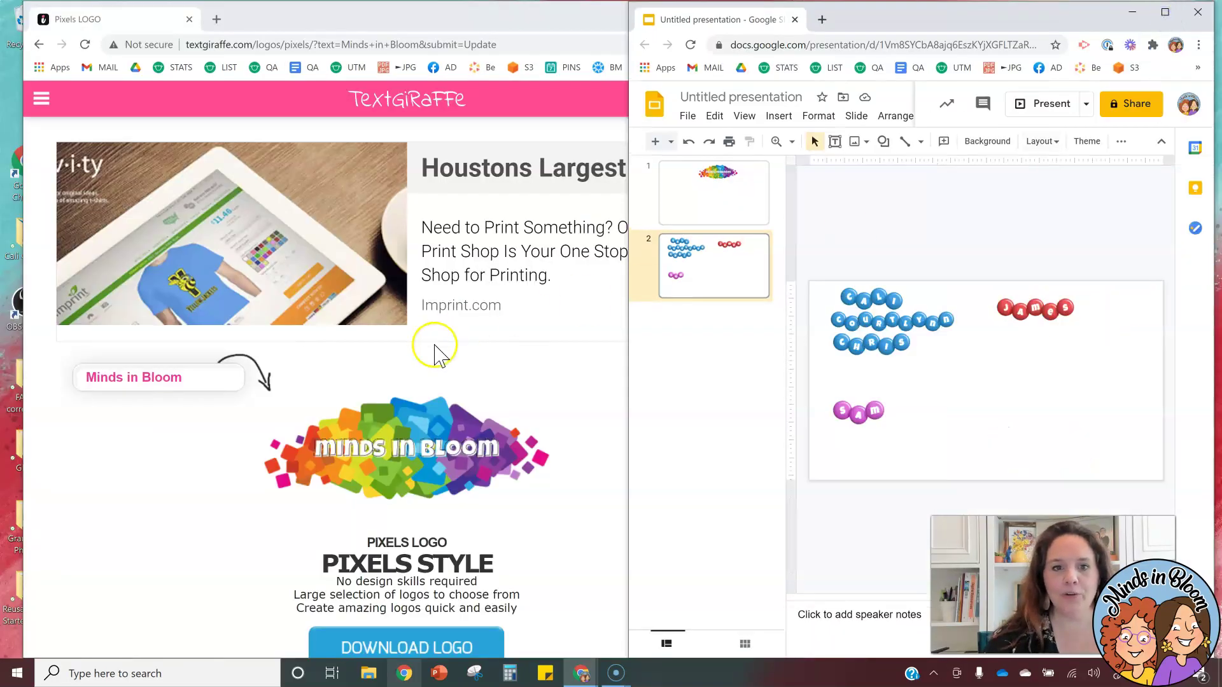
Step: Go to page 2 of the TextGiraffe logo styles and open the Candy Pink style
scroll(409, 354, "down", 10)
scroll(407, 358, "down", 10)
left_click(241, 224)
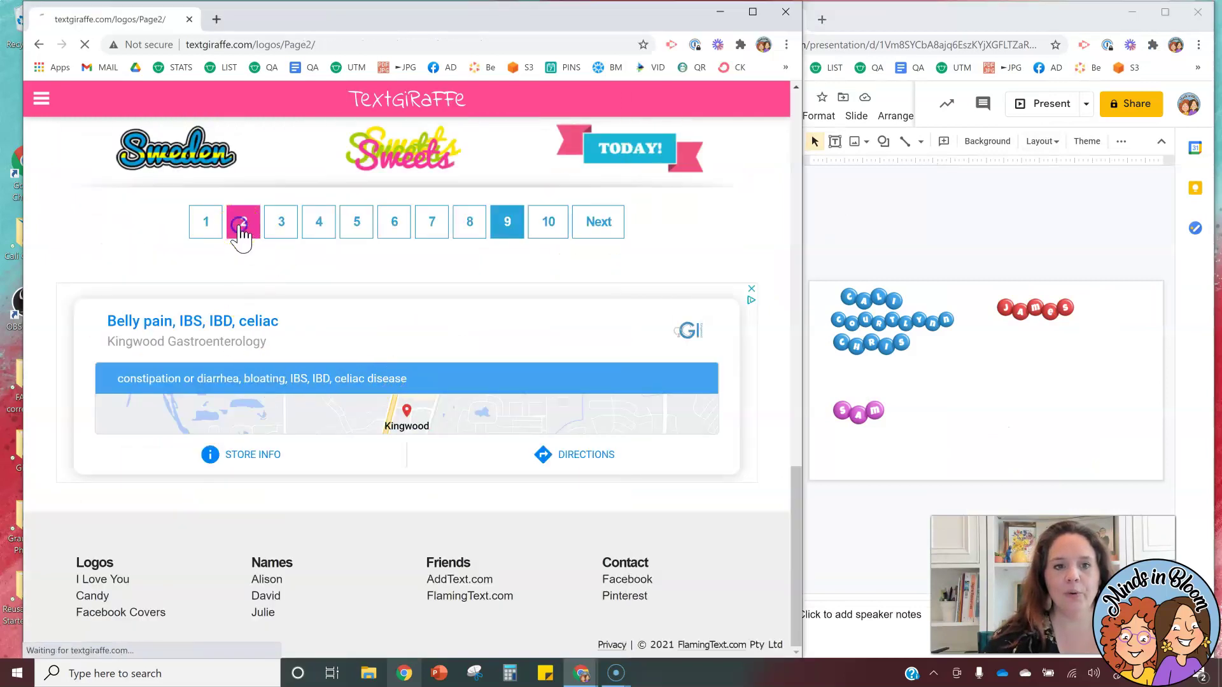
scroll(404, 255, "down", 4)
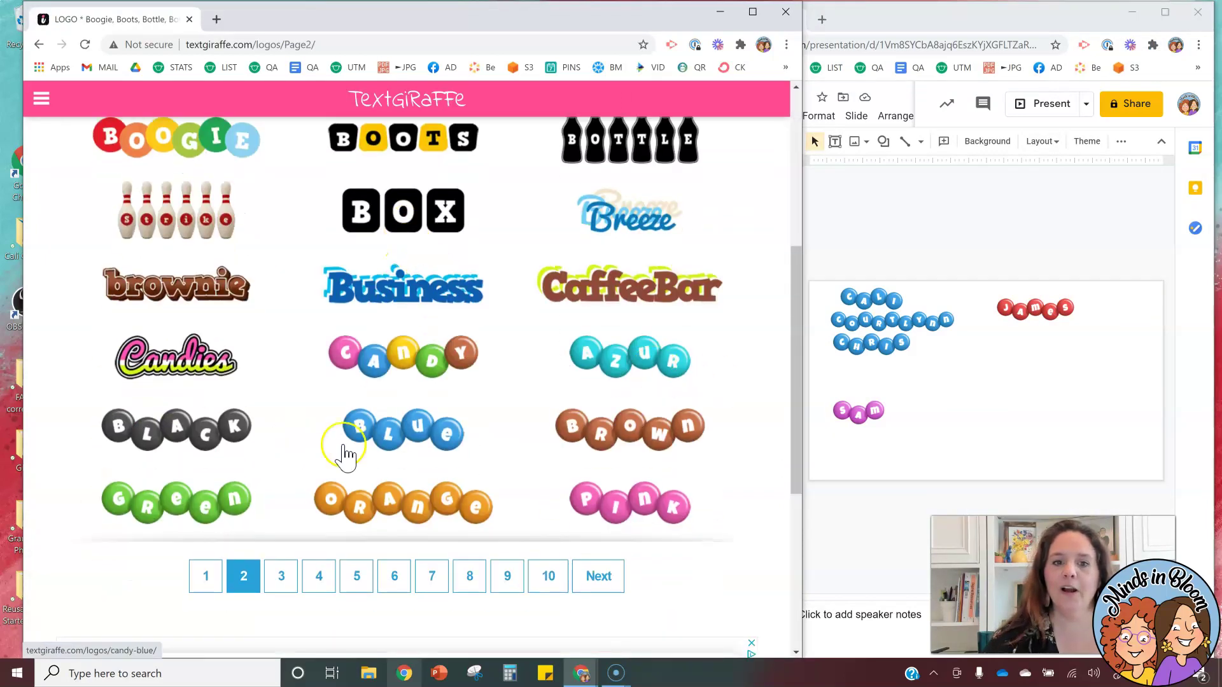
left_click(662, 507)
scroll(191, 374, "down", 1)
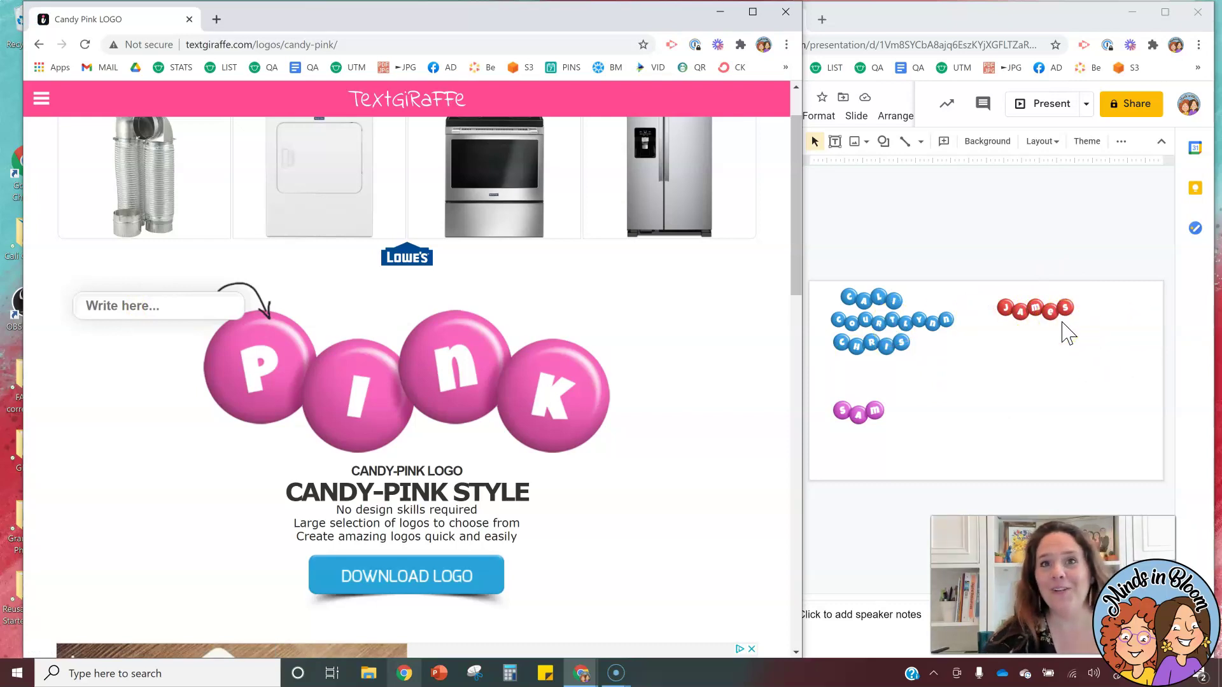
Step: Delete the red name logo from the second slide in Google Slides
left_click(951, 372)
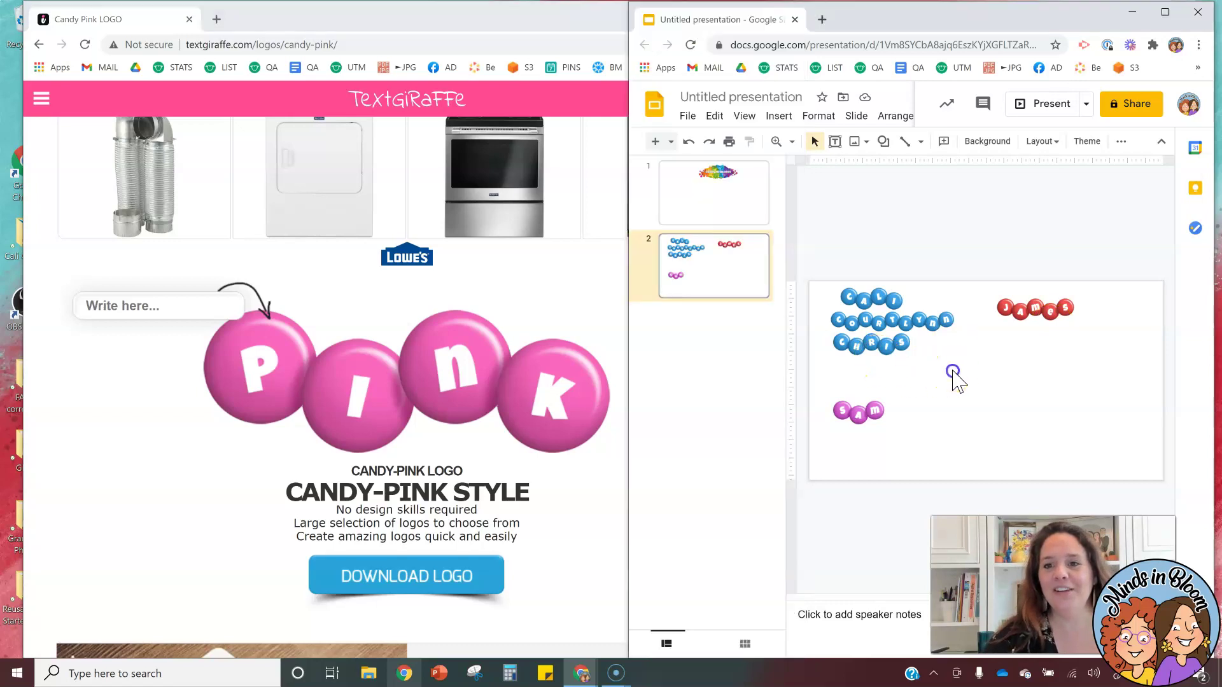
left_click(1023, 311)
key("Delete")
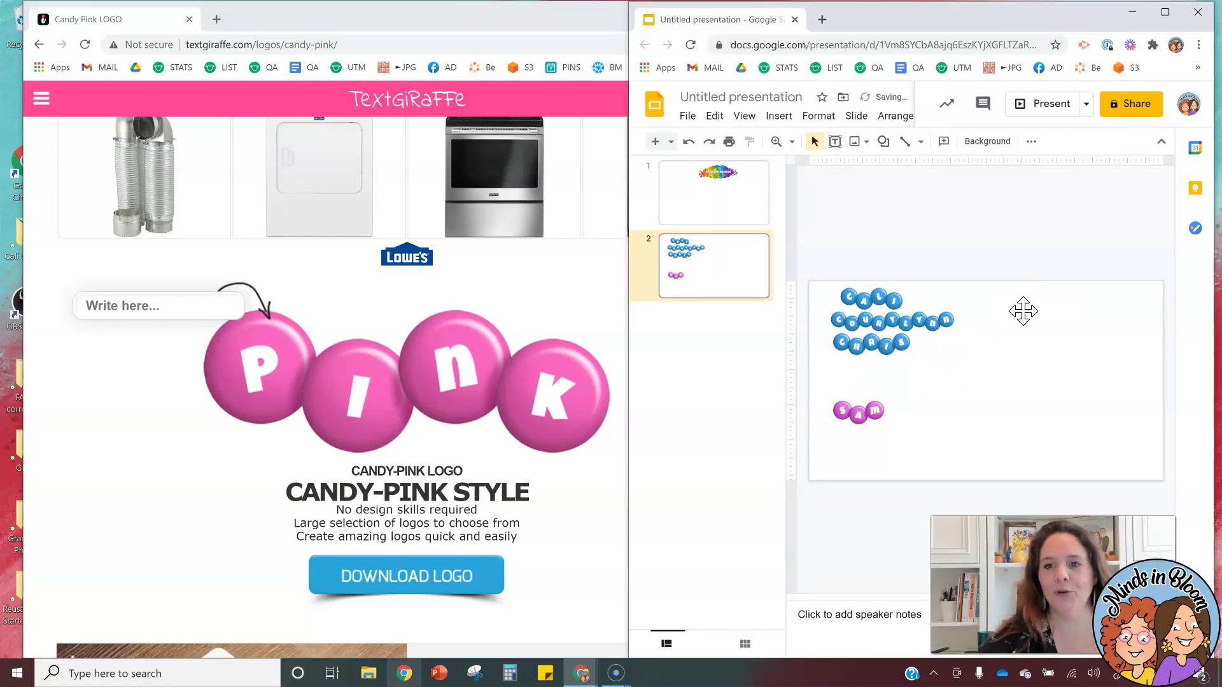
Step: Generate a Candy Pink logo in TextGiraffe with the first name from the deleted red logo
left_click(165, 308)
type("J")
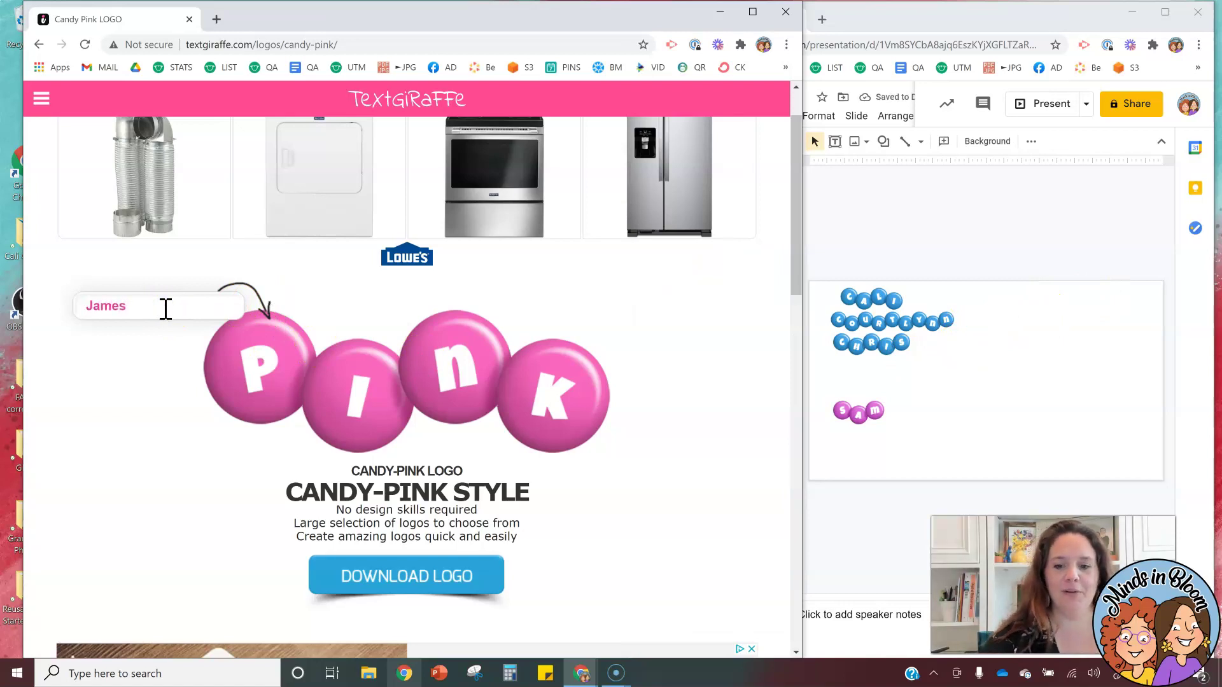
type("ames")
key("Return")
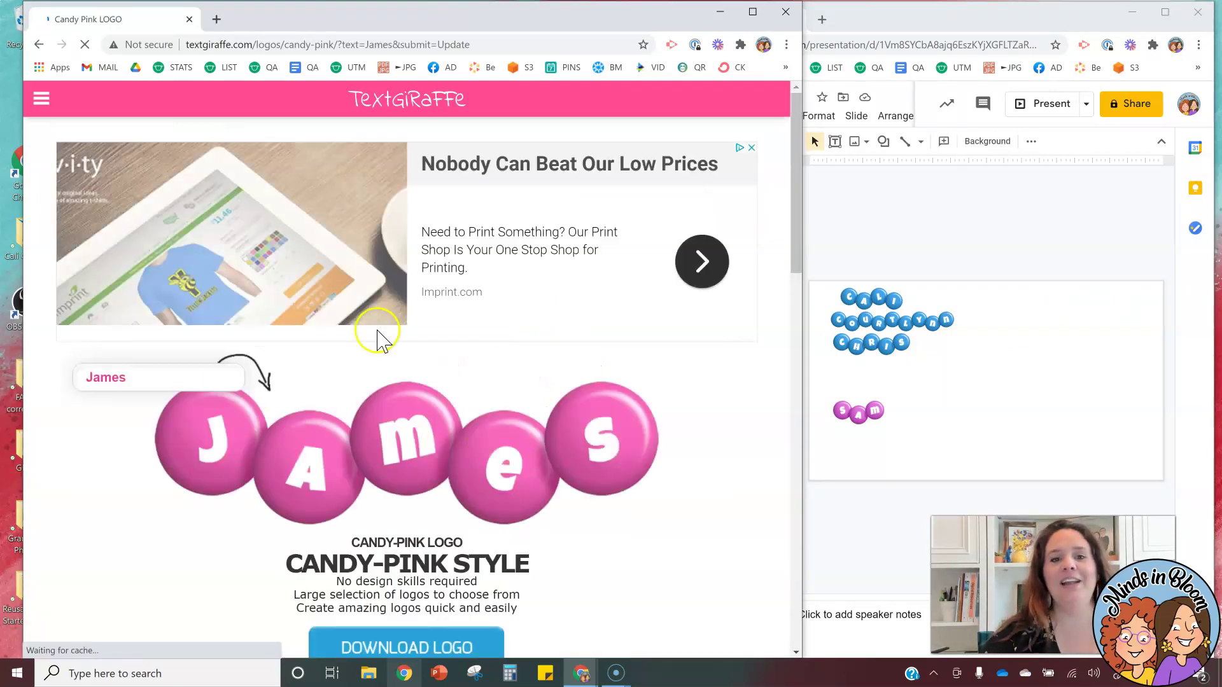
Step: Add the new pink name logo to the second slide, shrink it and place it directly below the purple name logo
left_click_drag(404, 441, 976, 401)
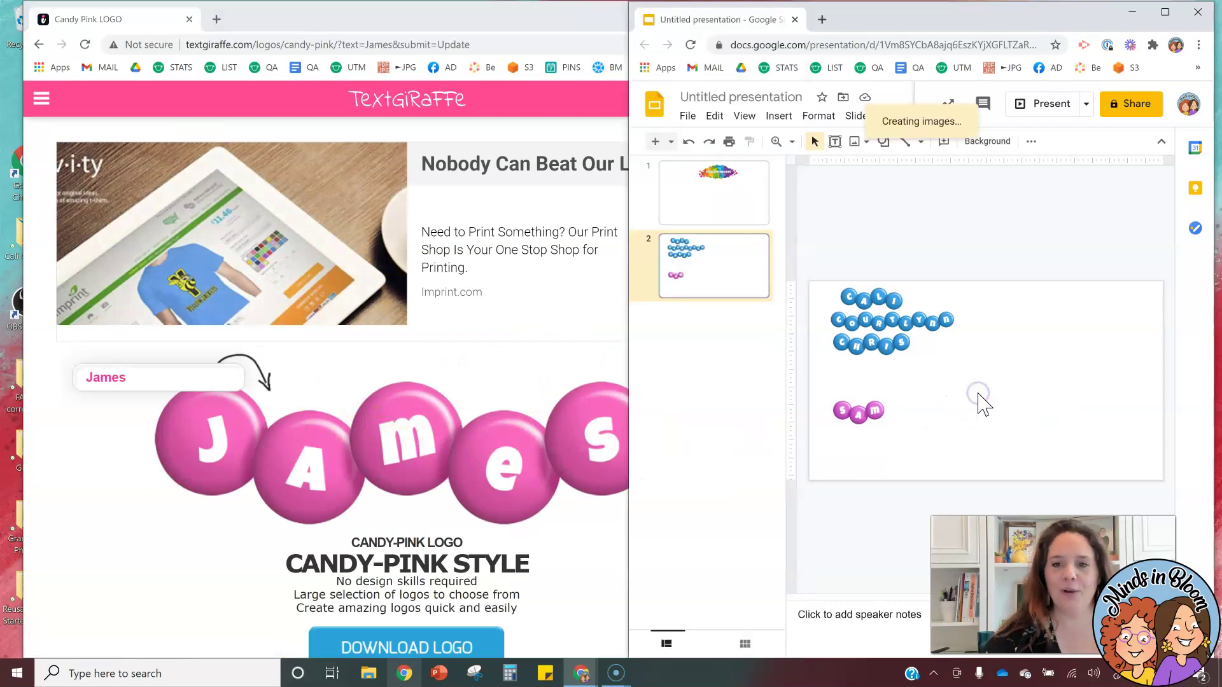
left_click_drag(1140, 430, 1073, 413)
left_click_drag(977, 421, 869, 441)
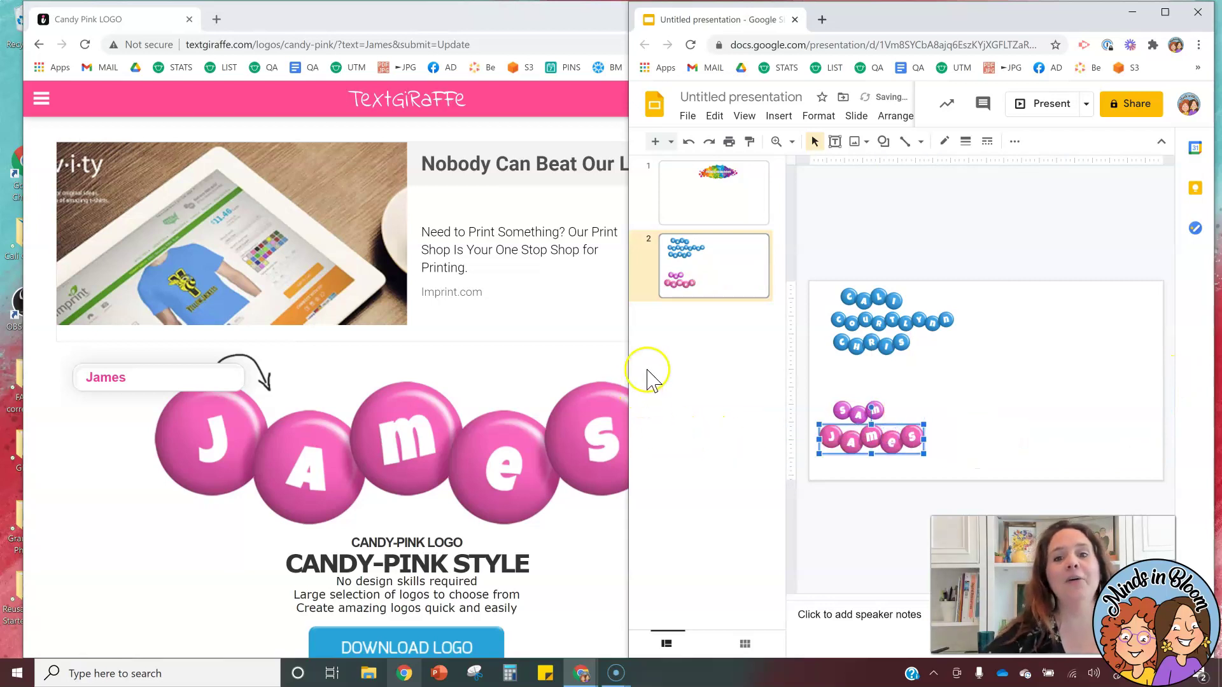
left_click(700, 319)
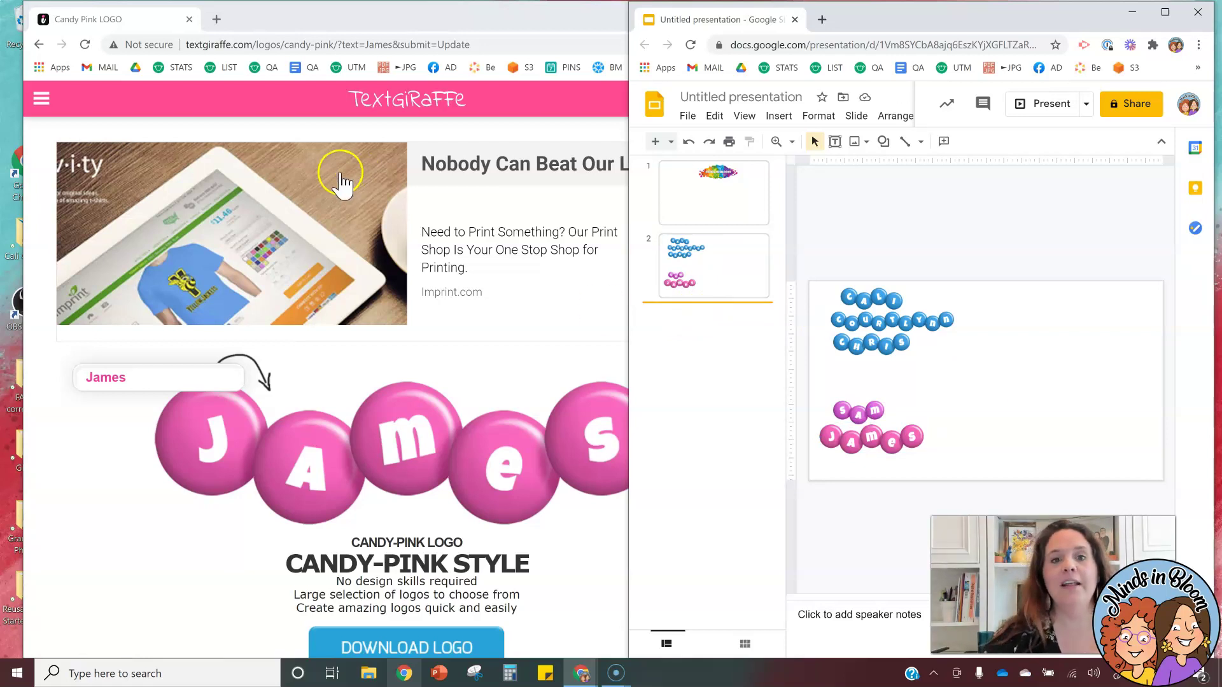
Step: Examine the range of logo styles listed on the TextGiraffe page in a maximized window
scroll(518, 382, "down", 3)
scroll(518, 391, "down", 8)
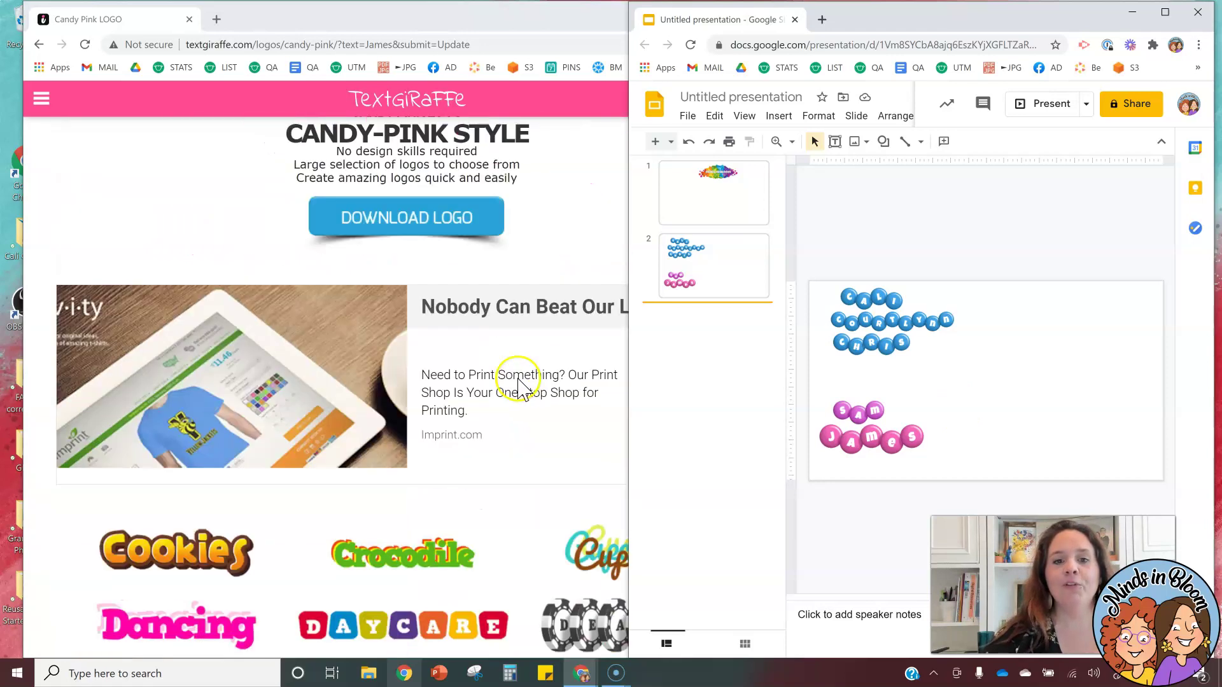
left_click_drag(564, 28, 565, 23)
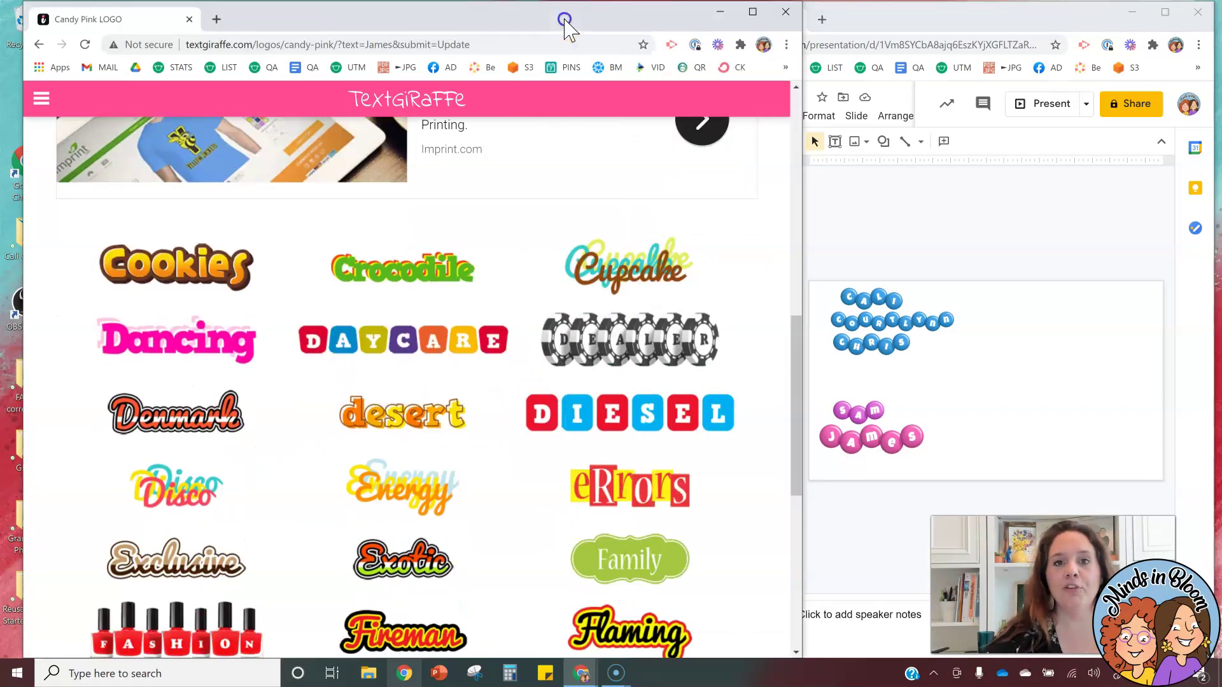
left_click(752, 12)
scroll(604, 380, "down", 2)
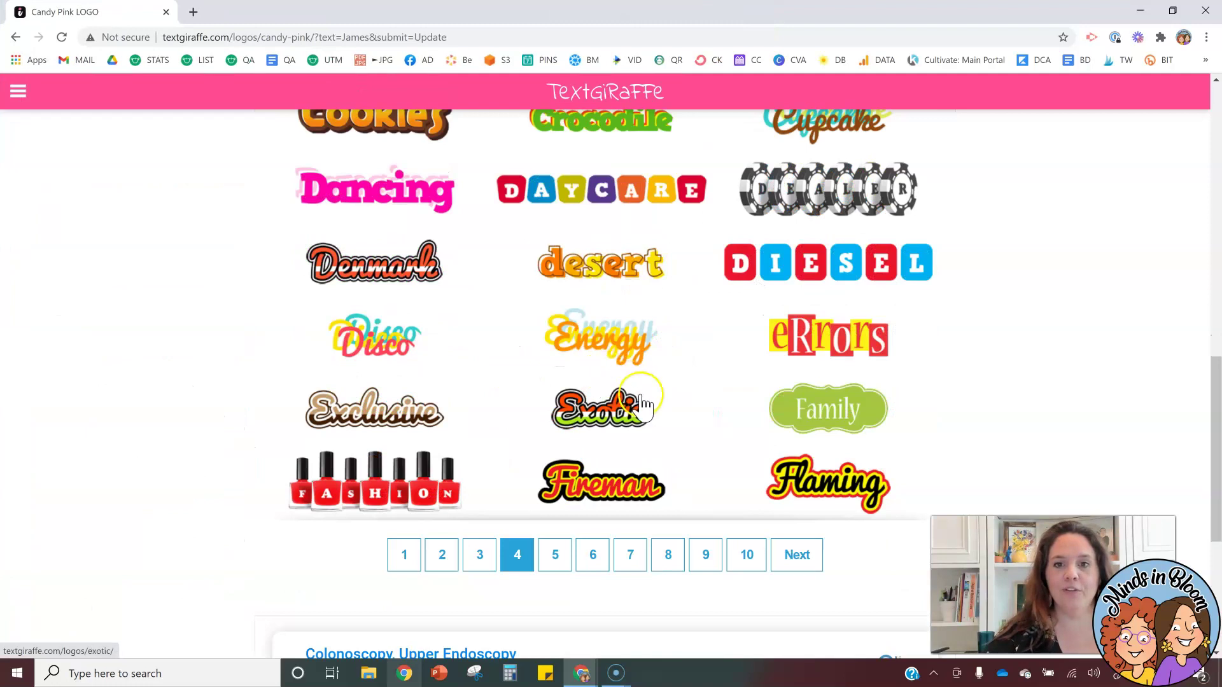
scroll(649, 397, "up", 5)
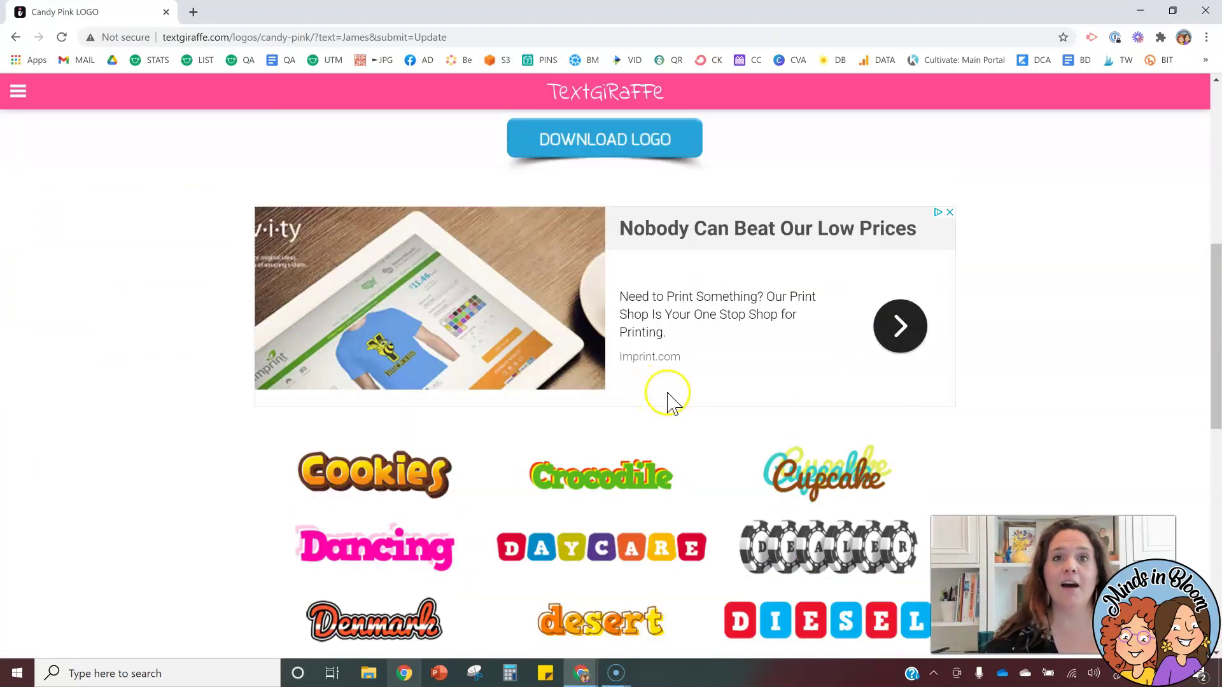
scroll(664, 401, "down", 1)
scroll(704, 401, "down", 3)
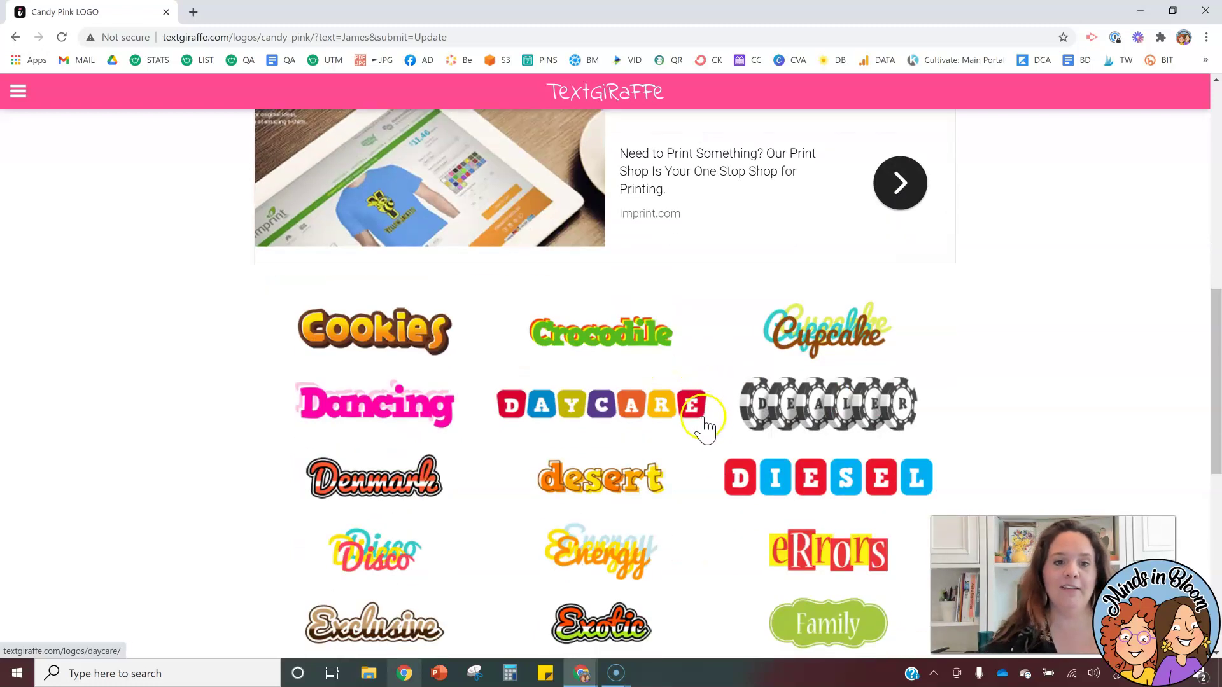
scroll(704, 433, "down", 3)
Step: Open the Amazing style from page 1 of the logo styles and generate a logo with the text "WOW!"
left_click(401, 414)
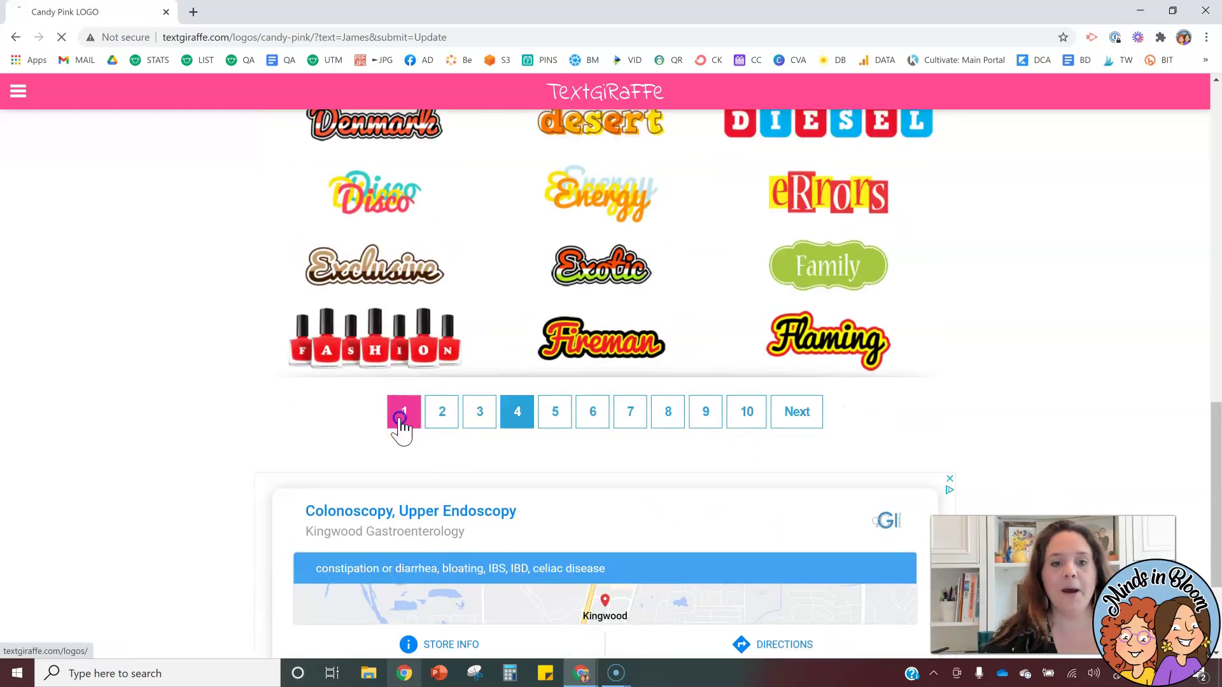
left_click(599, 413)
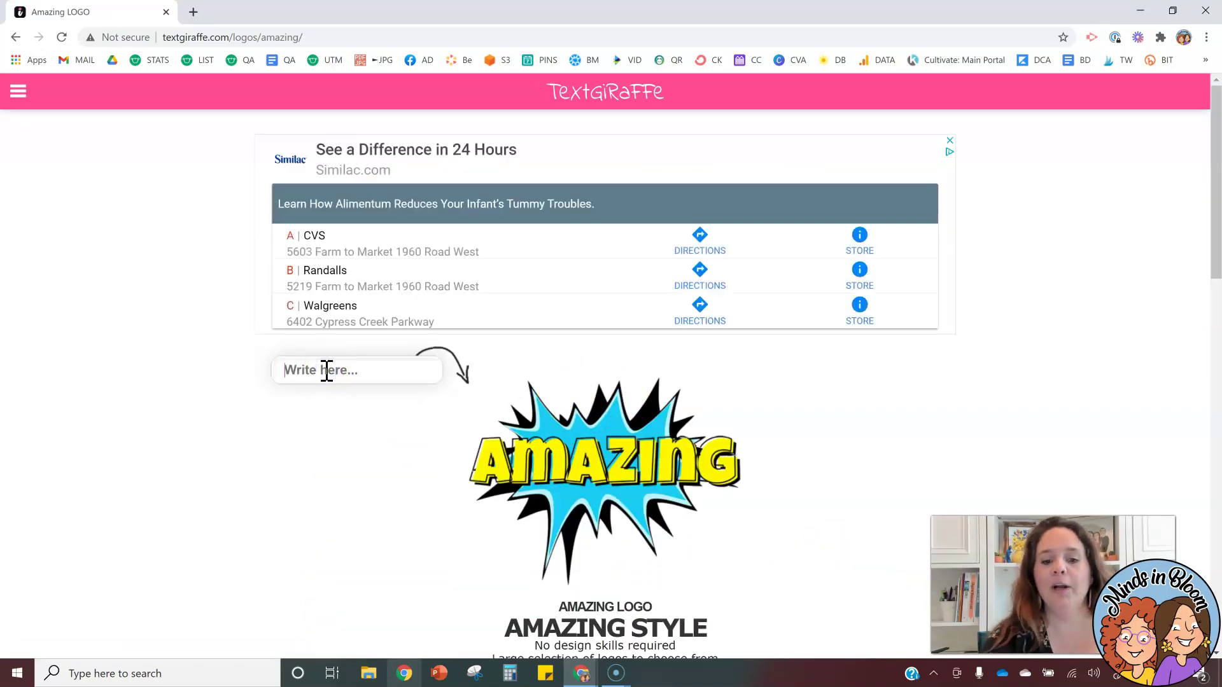
left_click(327, 370)
type("WOW!")
key("Return")
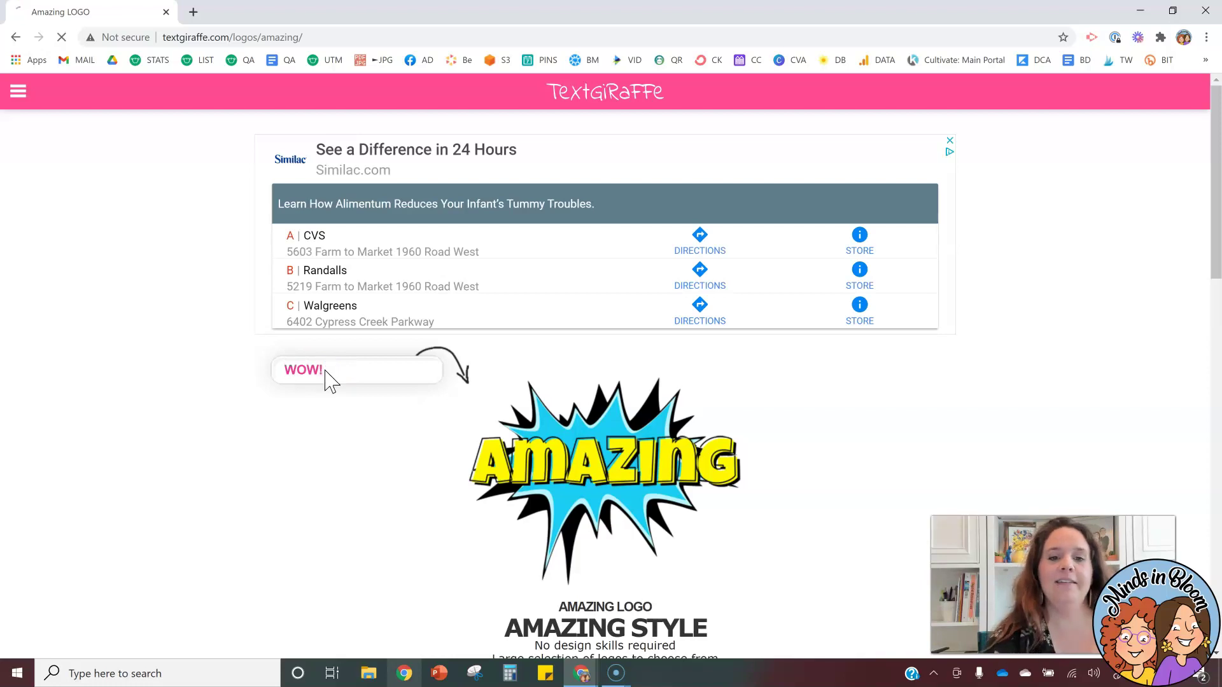